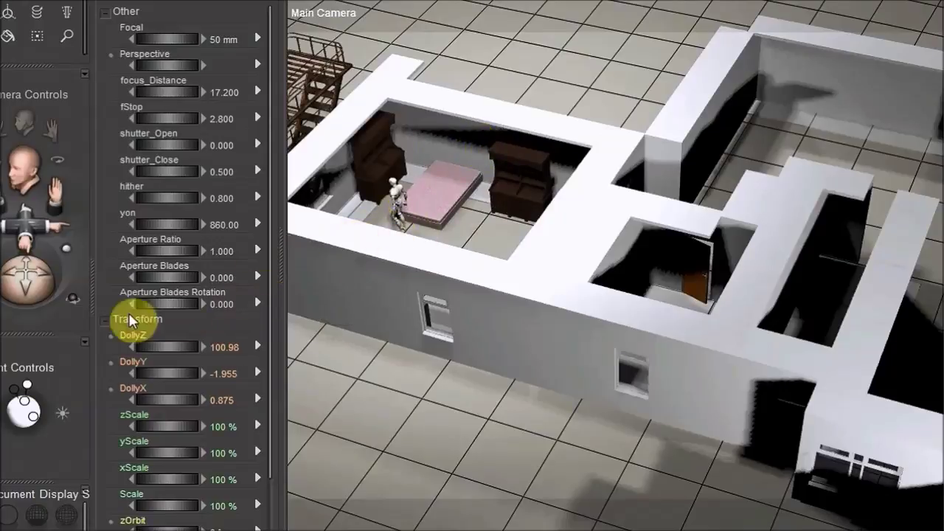
# - Orbit the Main Camera above the apartment building, toward the exterior fire-escape stairs
pyautogui.moveTo(27, 288)
pyautogui.mouseDown()
pyautogui.moveTo(5, 274)
pyautogui.moveTo(19, 280)
pyautogui.mouseUp()
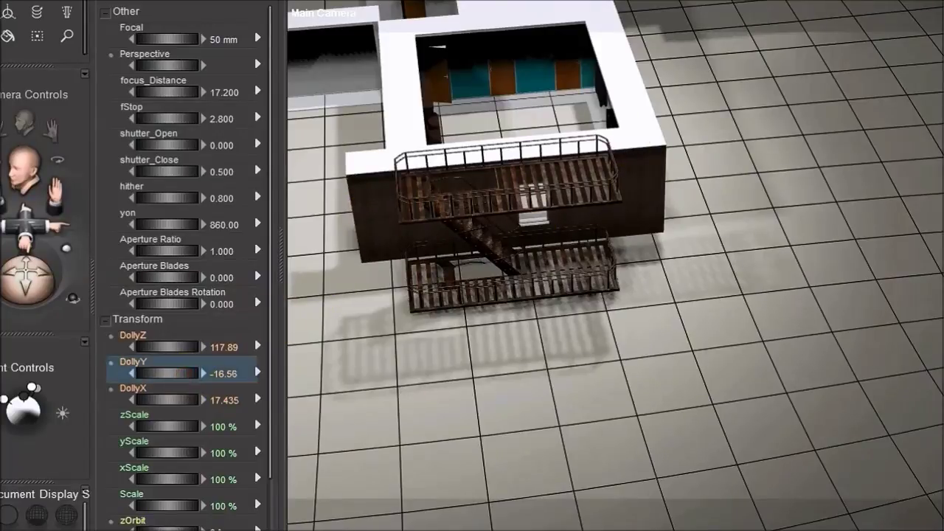
# - Raise and orbit the camera toward the fire escape, then drag the rear door into the teal room's wall
pyautogui.moveTo(185, 374); pyautogui.dragTo(234, 373)
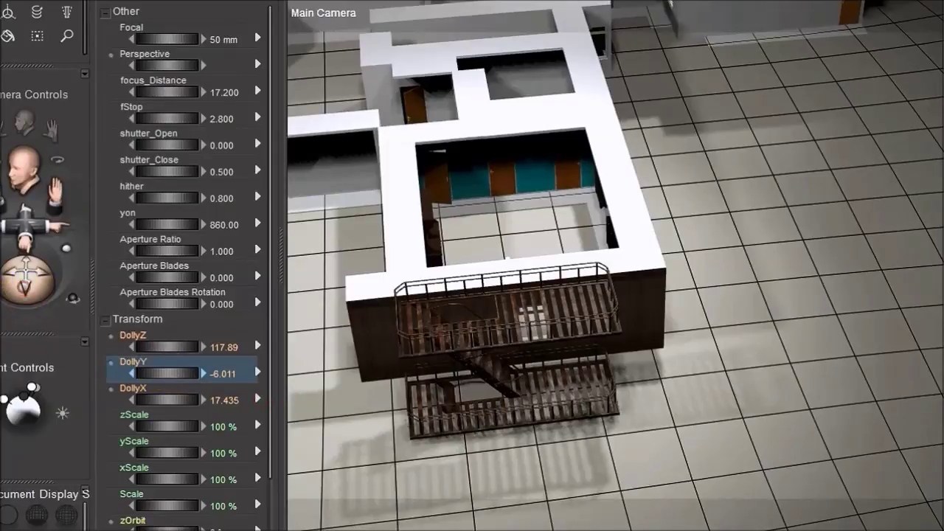
pyautogui.moveTo(27, 281); pyautogui.dragTo(30, 288)
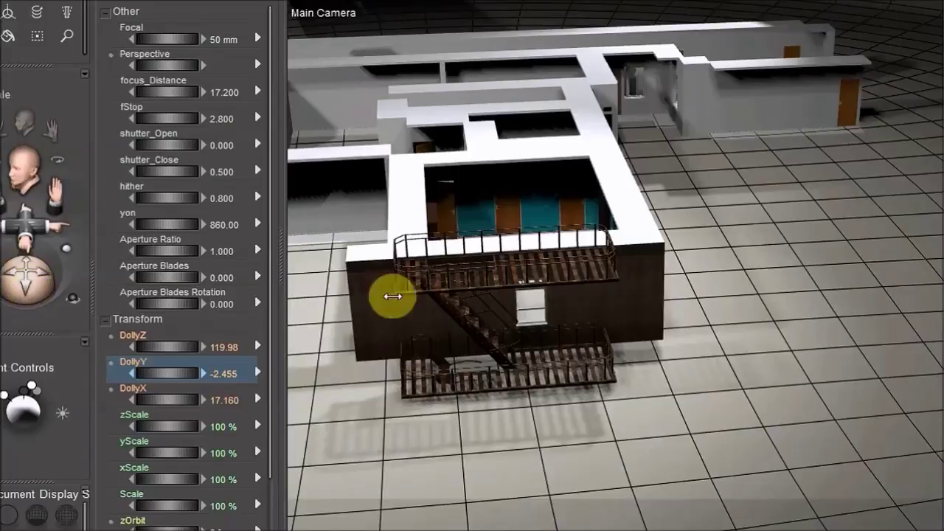
pyautogui.click(503, 208)
pyautogui.moveTo(497, 208); pyautogui.dragTo(414, 105)
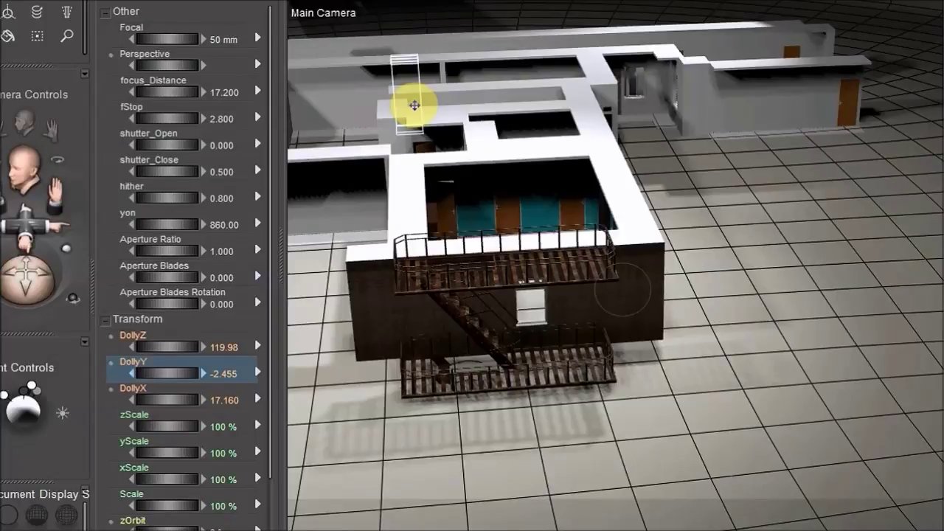
pyautogui.moveTo(414, 105); pyautogui.dragTo(515, 176)
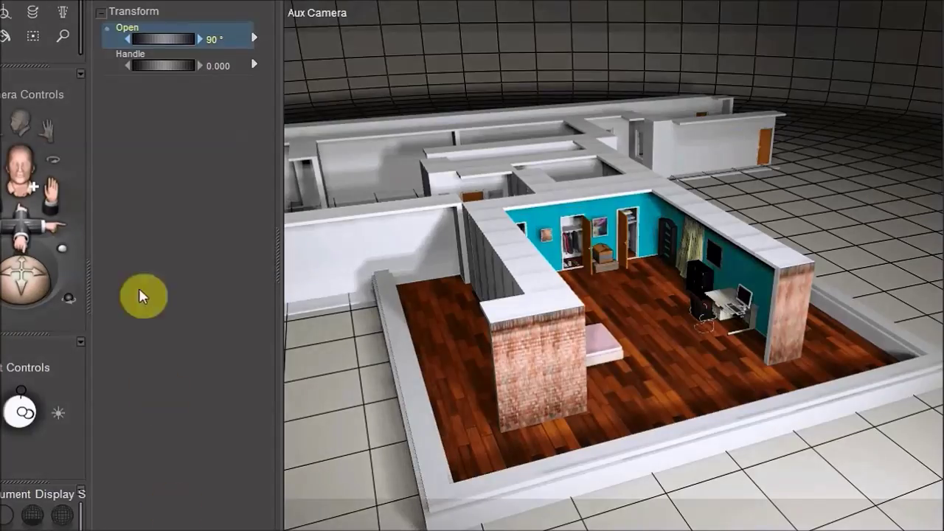
# - Open the camera selection menu from the Camera Controls name label
pyautogui.click(16, 100)
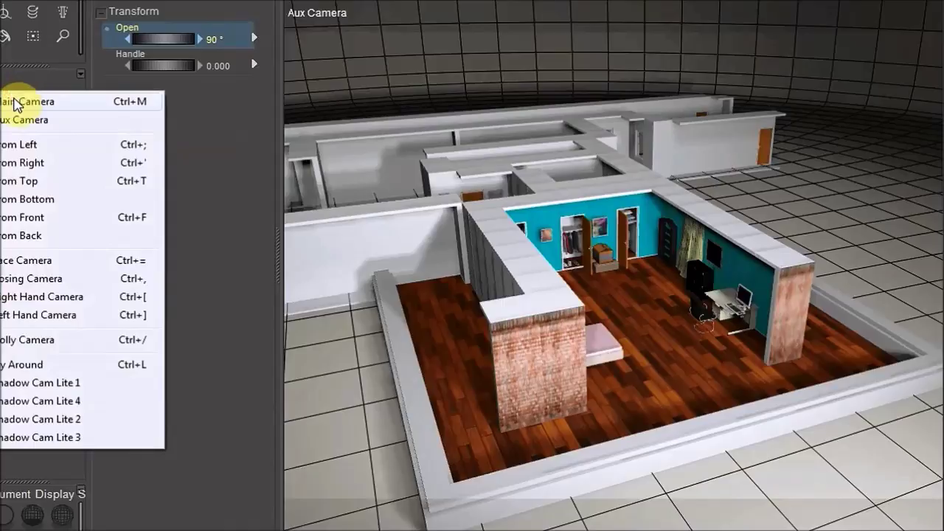
# - Switch to Main Camera for a head-on view of the teal bedroom's wardrobe wall
pyautogui.click(16, 102)
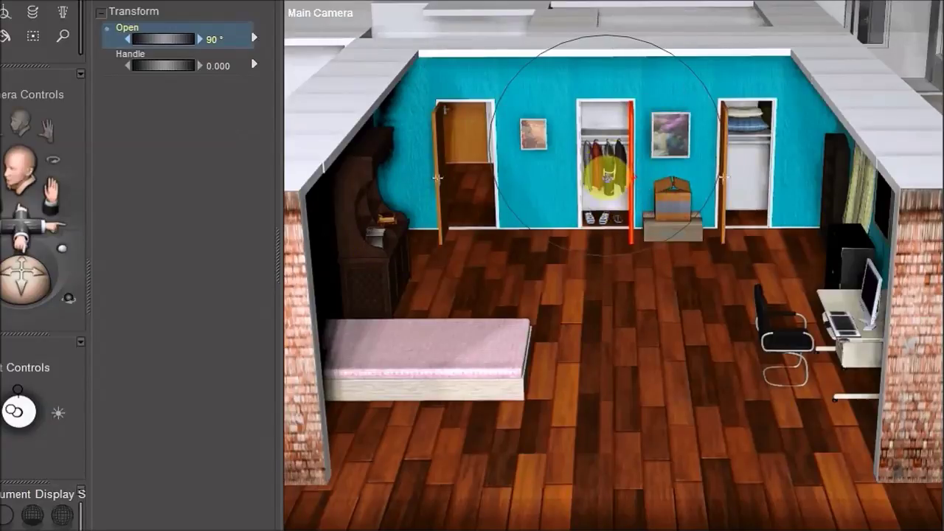
# - Set the middle closet door's Open value to 0, then back to 90°
pyautogui.click(219, 38)
pyautogui.write('0')
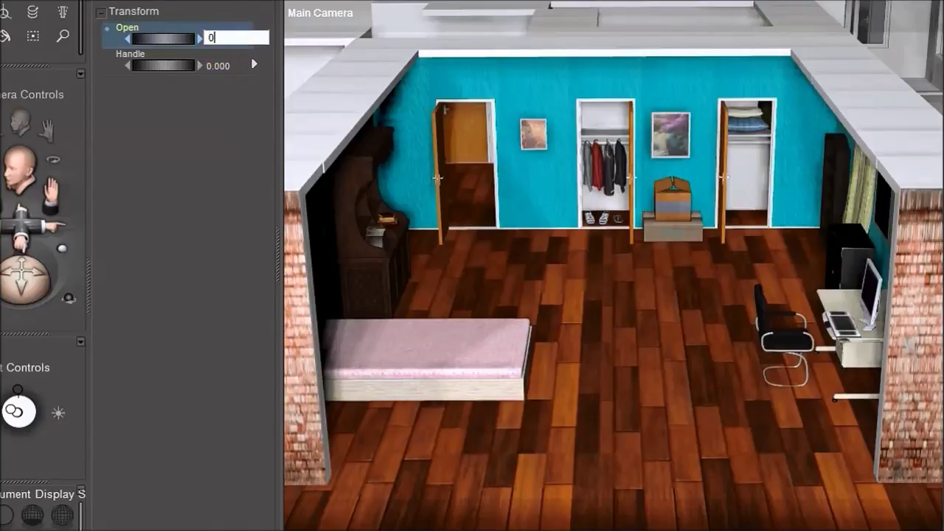
pyautogui.press('Return')
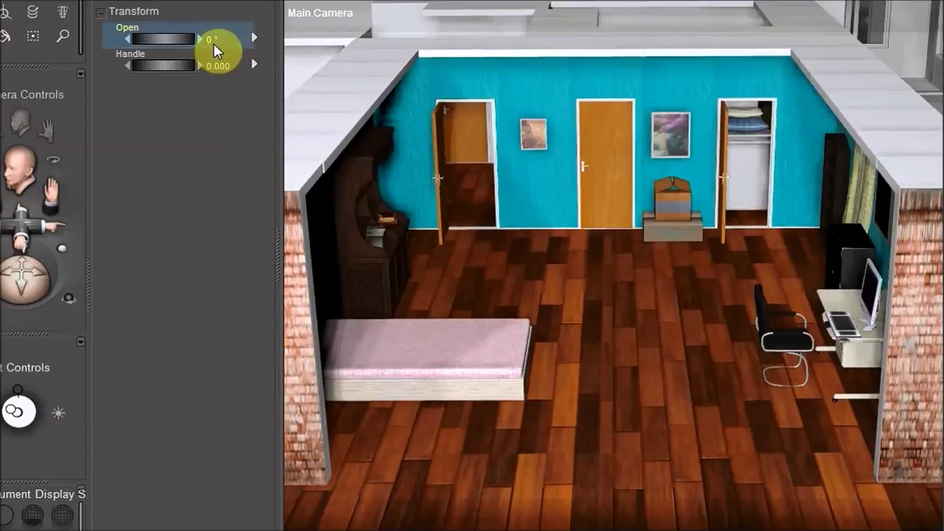
pyautogui.click(219, 38)
pyautogui.write('90')
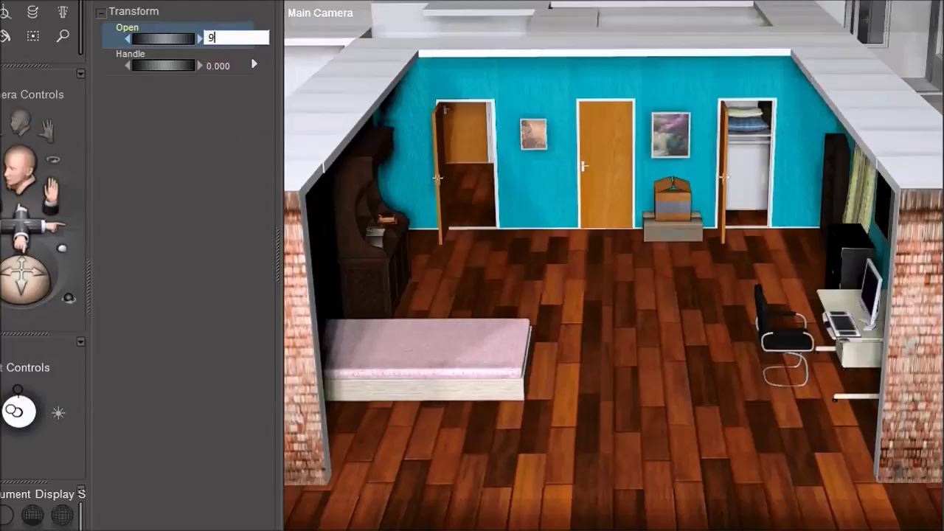
pyautogui.press('Return')
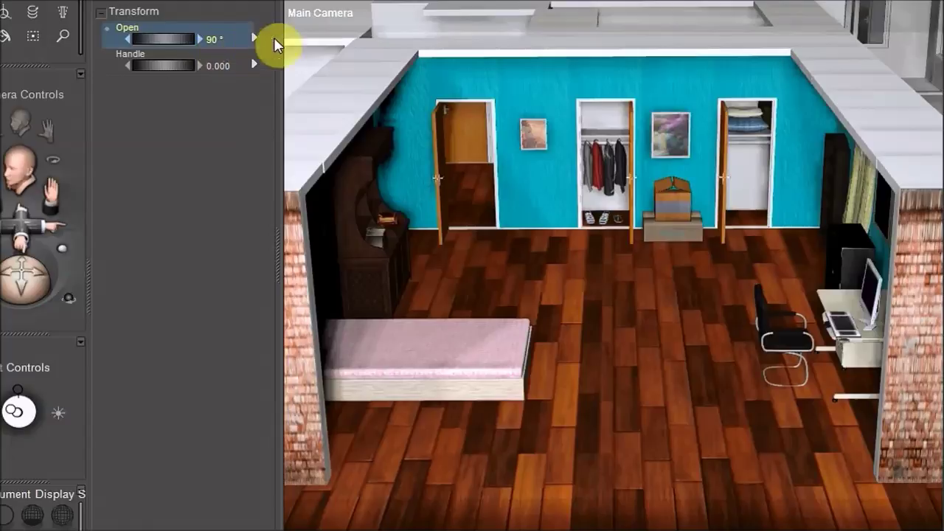
# - Select the middle closet door in the viewport
pyautogui.click(627, 140)
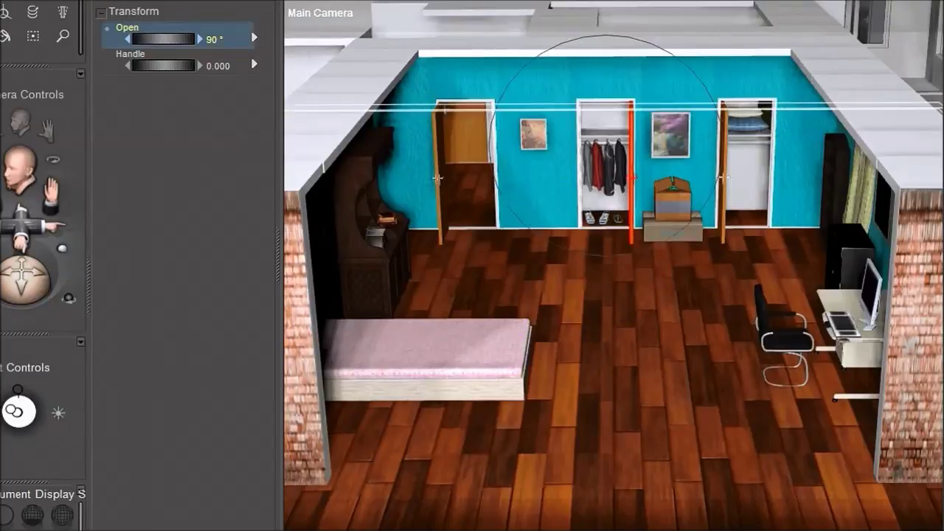
pyautogui.hotkey('ctrl', 'shift', 'a')
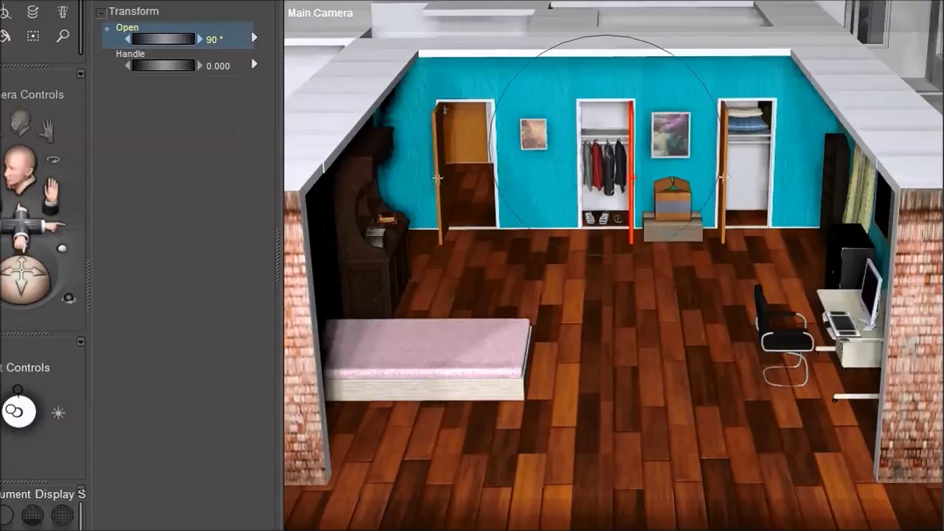
pyautogui.click(613, 183)
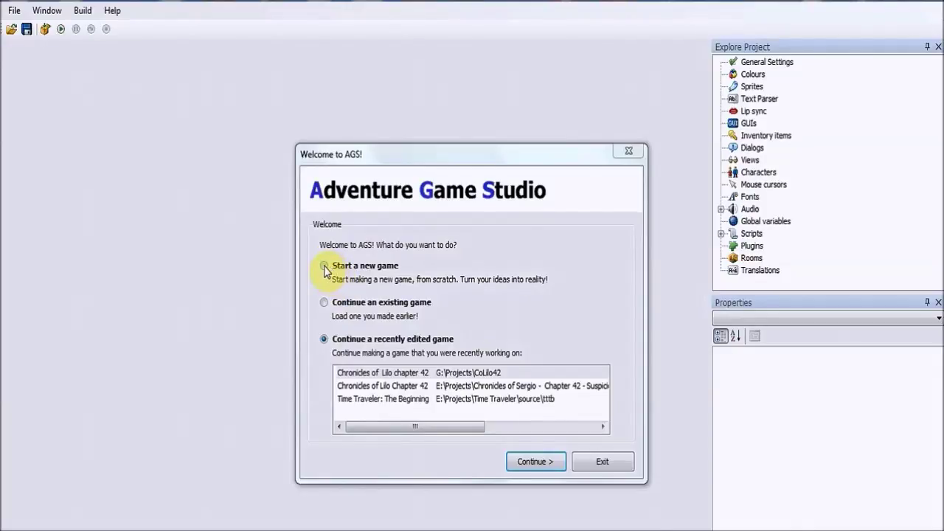
# - Choose 'Start a new game' in the Welcome dialog and continue to the template list
pyautogui.click(324, 267)
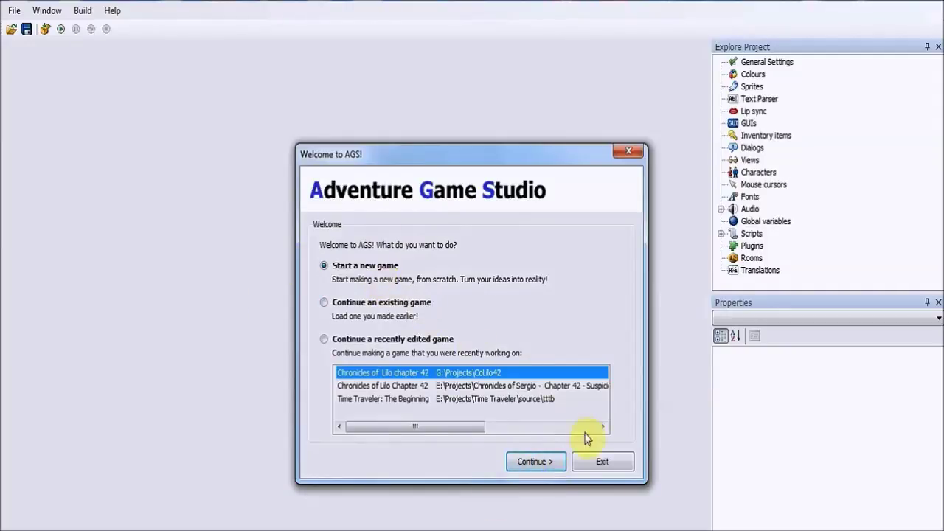
pyautogui.click(544, 460)
pyautogui.click(547, 438)
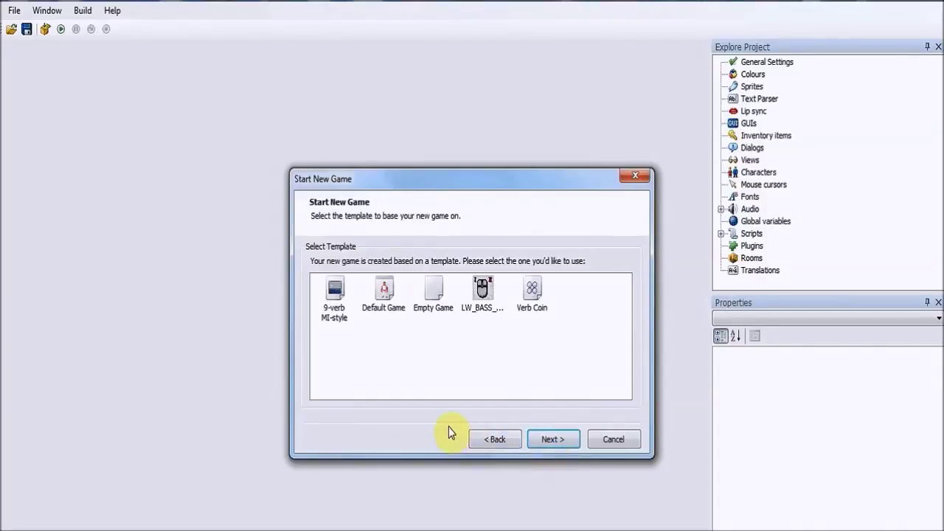
# - Create a Default Game template project named 'Tutorial' with file name 'tutorial'
pyautogui.click(383, 291)
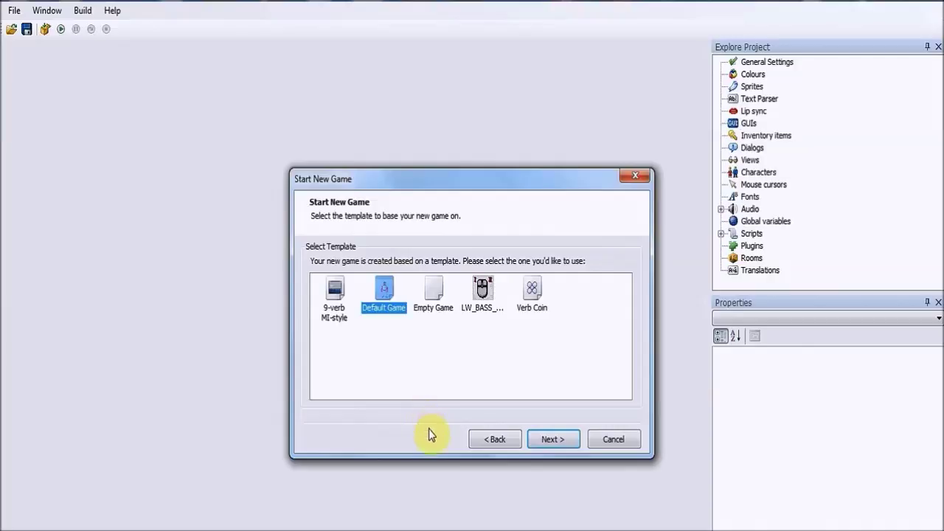
pyautogui.click(552, 440)
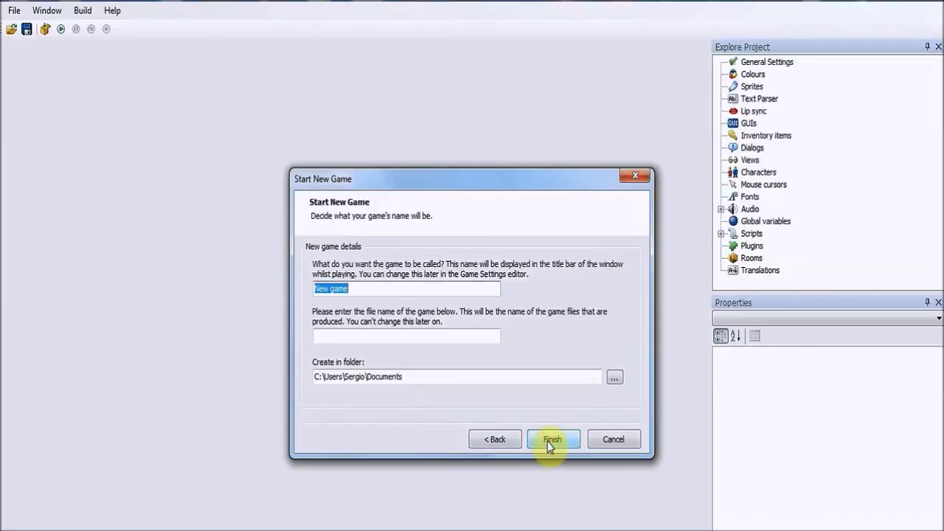
pyautogui.click(380, 290)
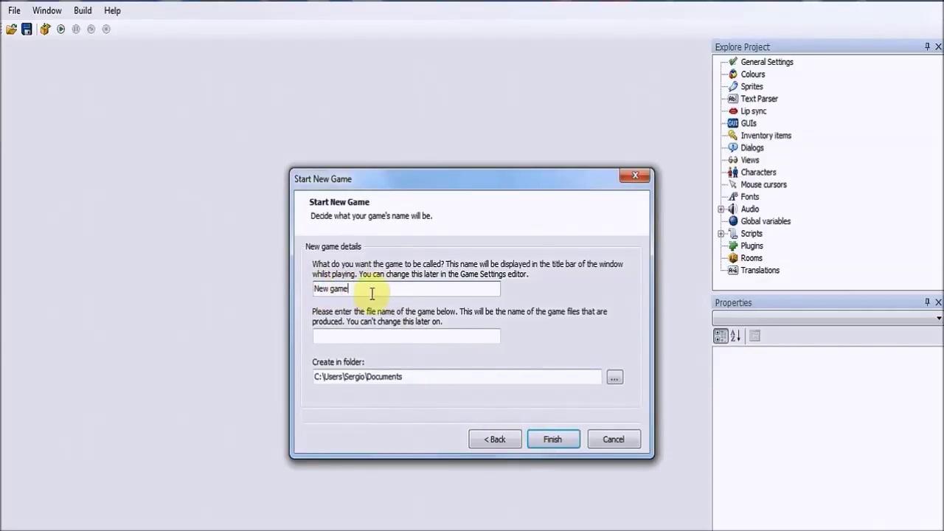
pyautogui.press('BackSpace')
pyautogui.press('BackSpace')
pyautogui.press('BackSpace')
pyautogui.press('BackSpace')
pyautogui.press('BackSpace')
pyautogui.press('BackSpace')
pyautogui.press('BackSpace')
pyautogui.press('BackSpace')
pyautogui.write('Tu')
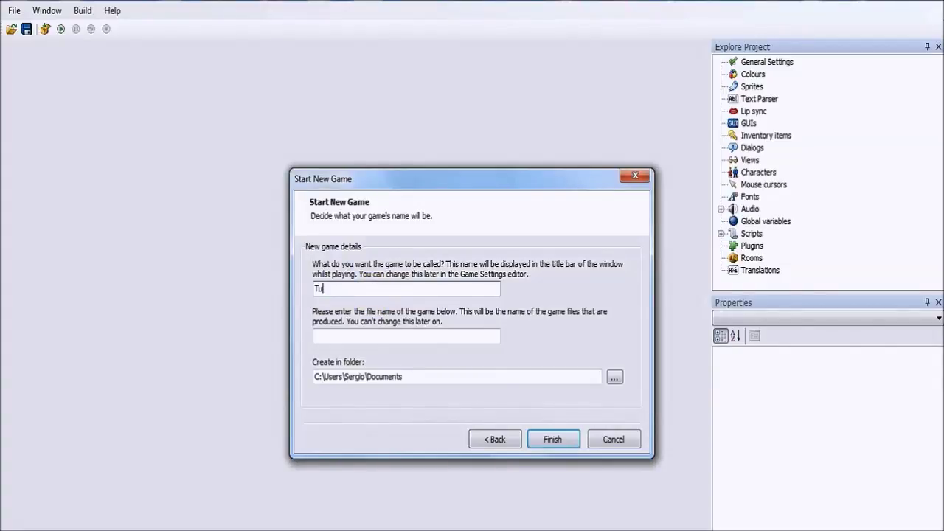
pyautogui.write('torial')
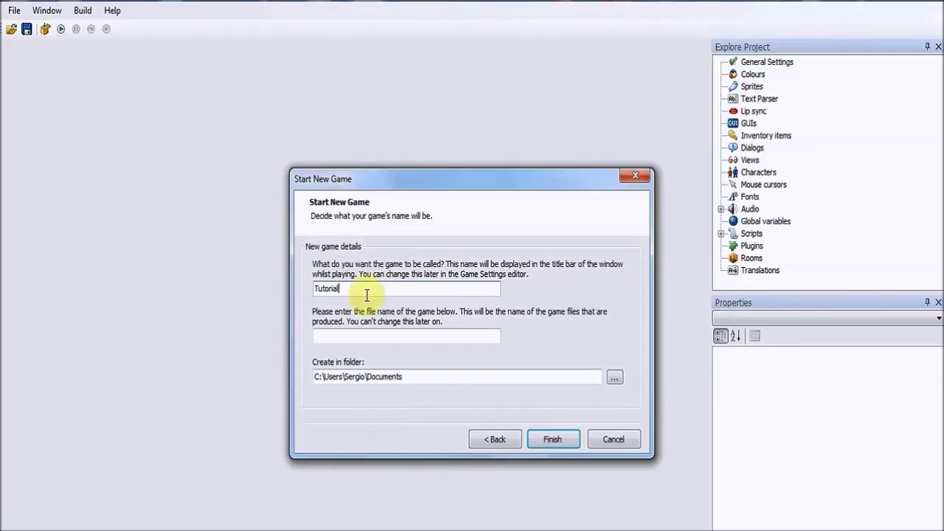
pyautogui.click(339, 334)
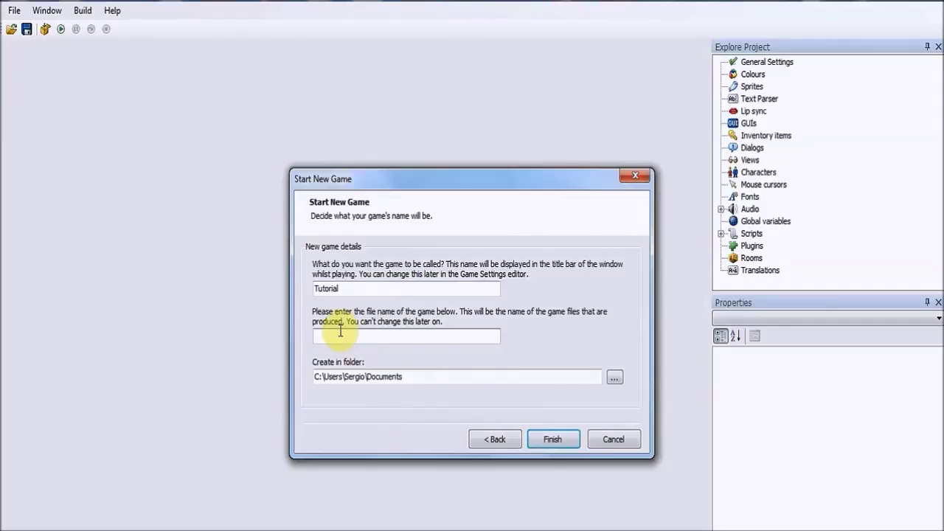
pyautogui.write('tuto')
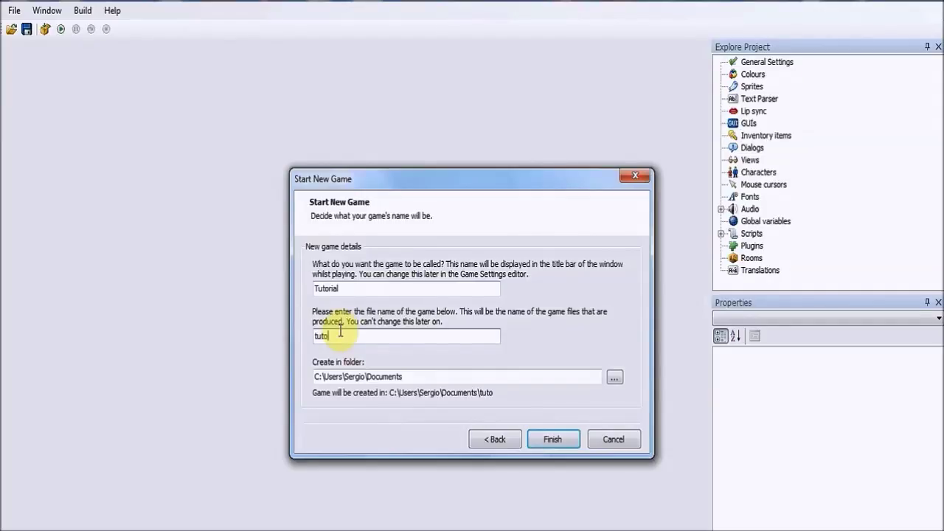
pyautogui.write('rial')
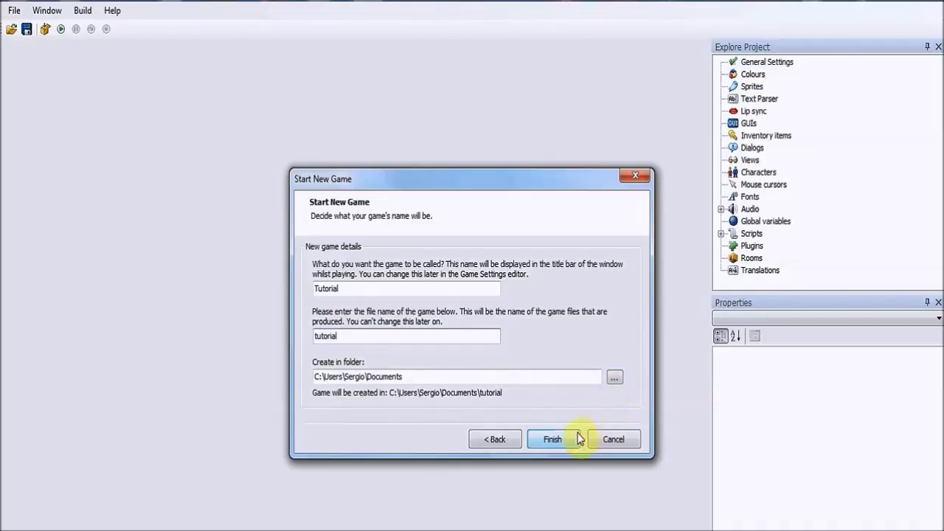
pyautogui.click(554, 439)
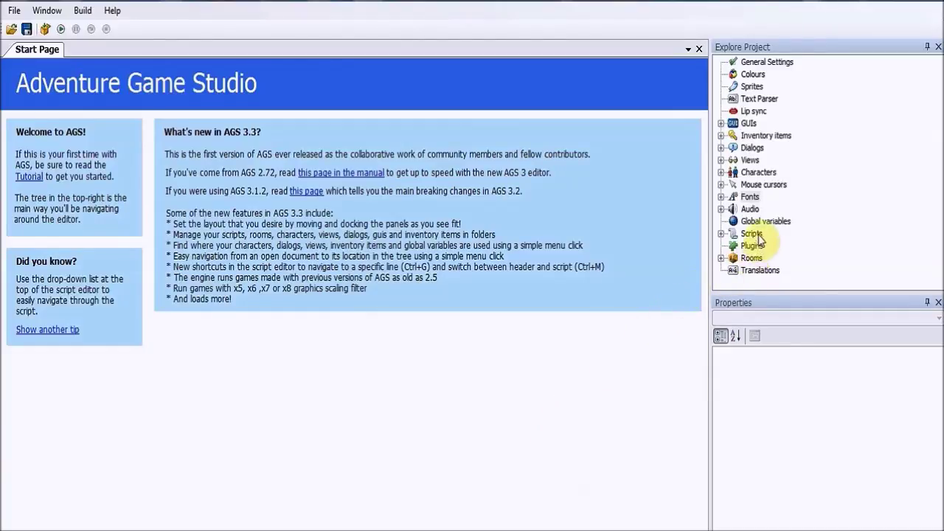
# - Test-run the new game, cycle the action mode, and quit with Alt+X
pyautogui.click(59, 29)
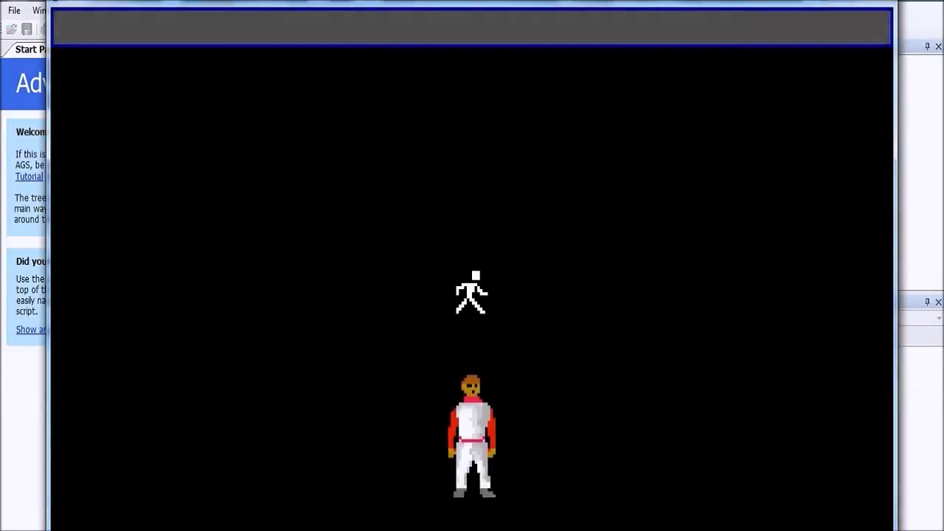
pyautogui.rightClick(494, 453)
pyautogui.rightClick(490, 468)
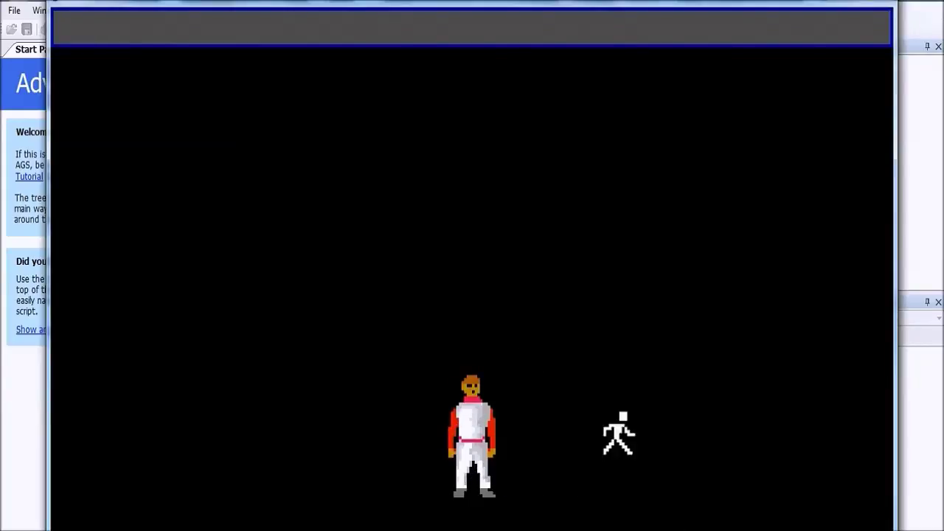
pyautogui.moveTo(878, 4)
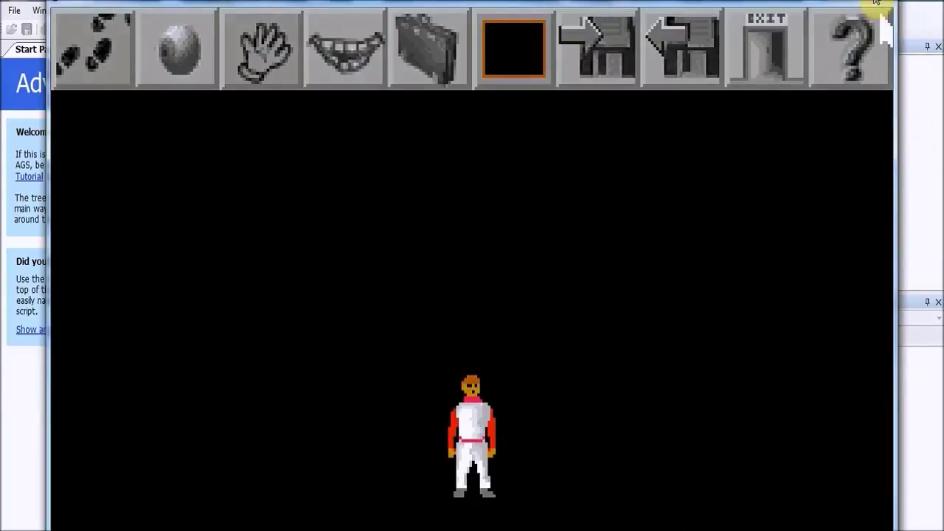
pyautogui.hotkey('alt', 'x')
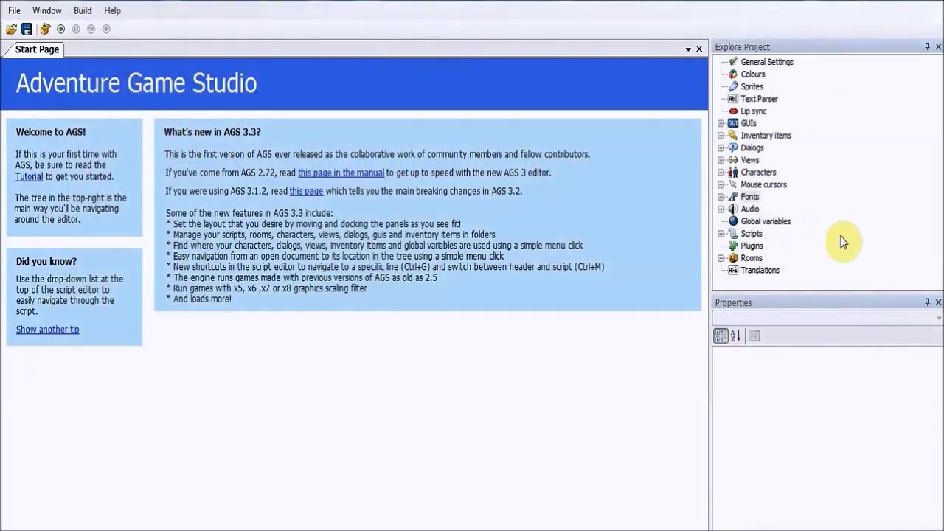
# - Expand Rooms and room 1 in Explore Project to list its entries
pyautogui.click(721, 259)
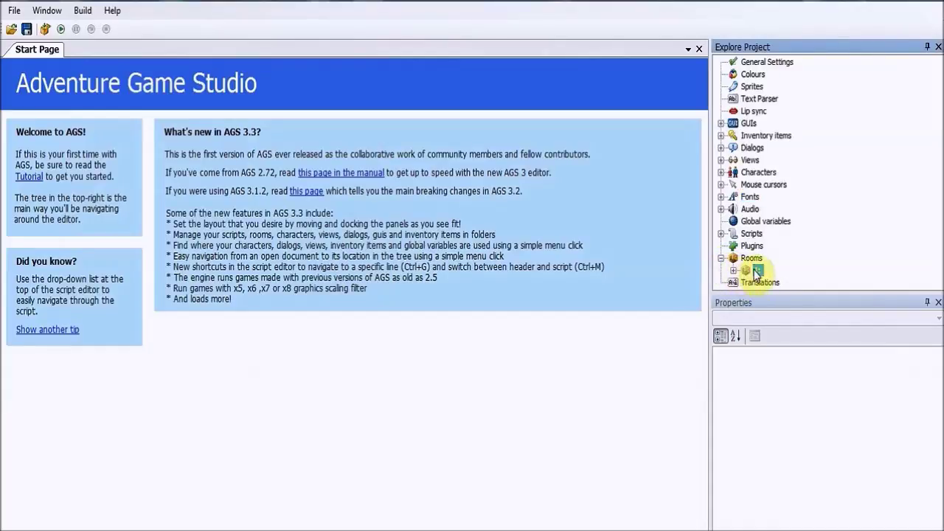
pyautogui.doubleClick(755, 272)
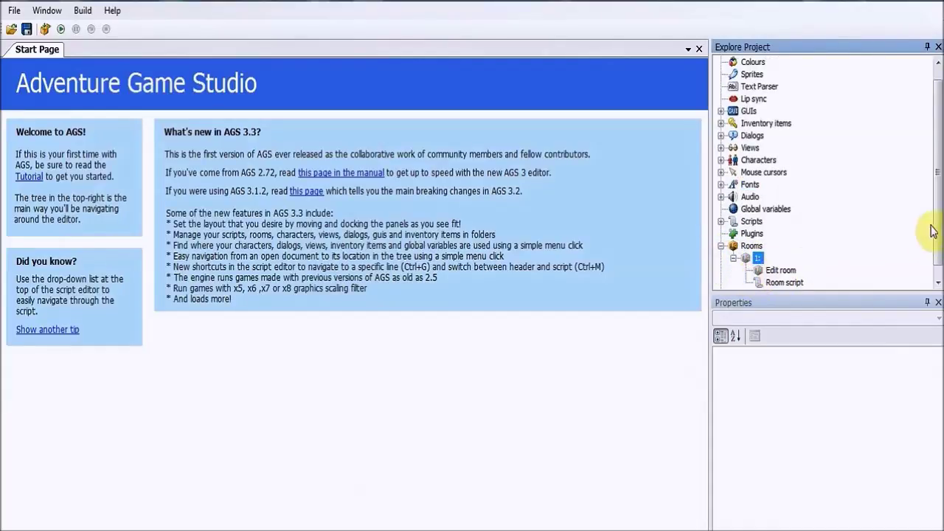
pyautogui.scroll(1, 936, 88)
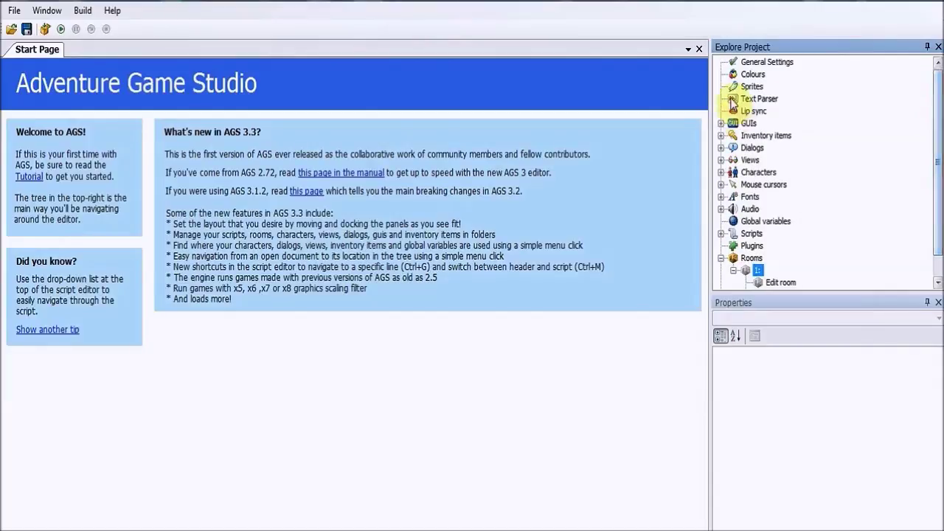
pyautogui.click(767, 64)
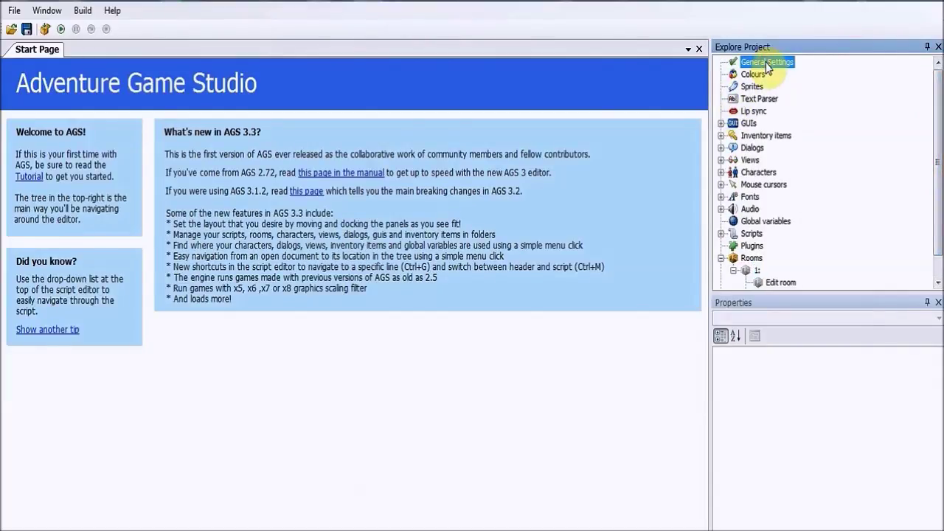
# - In General Settings, set Resolution to 1024 x 768 and accept resizing the GUIs
pyautogui.doubleClick(767, 63)
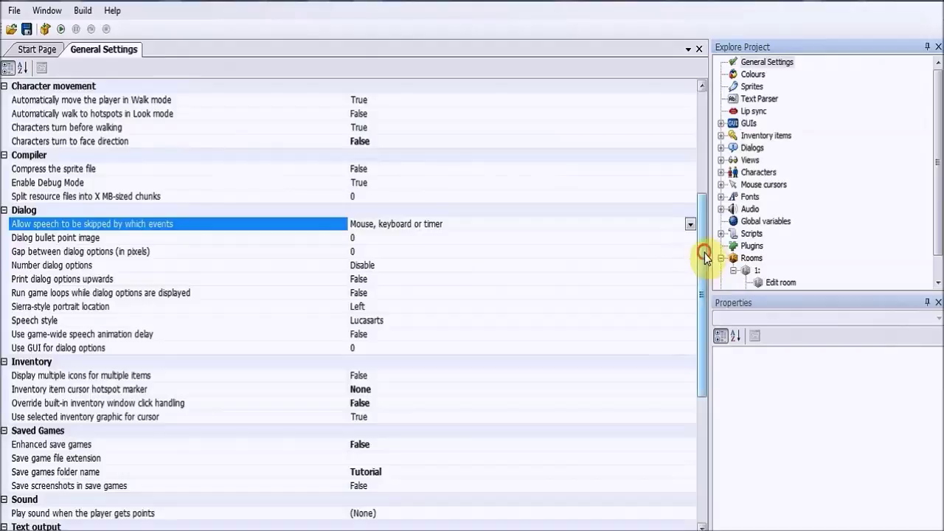
pyautogui.click(702, 434)
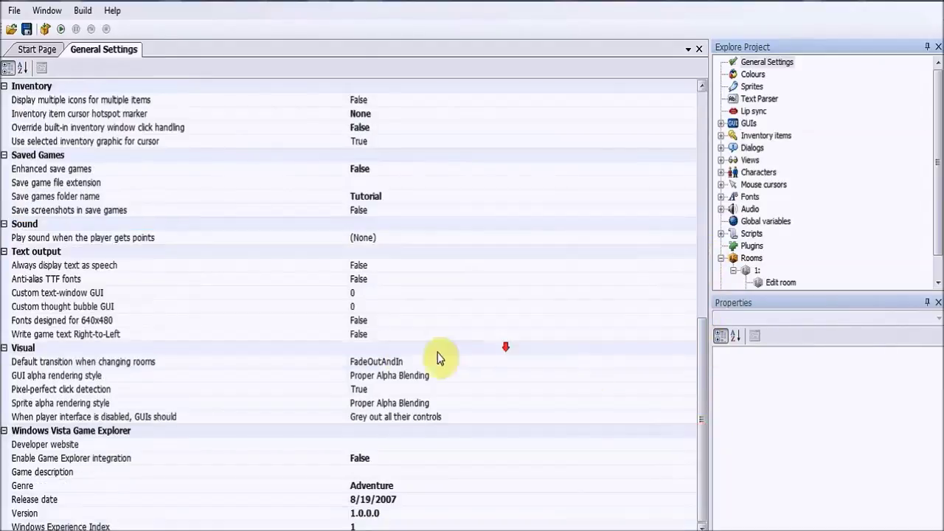
pyautogui.scroll(15, 467, 489)
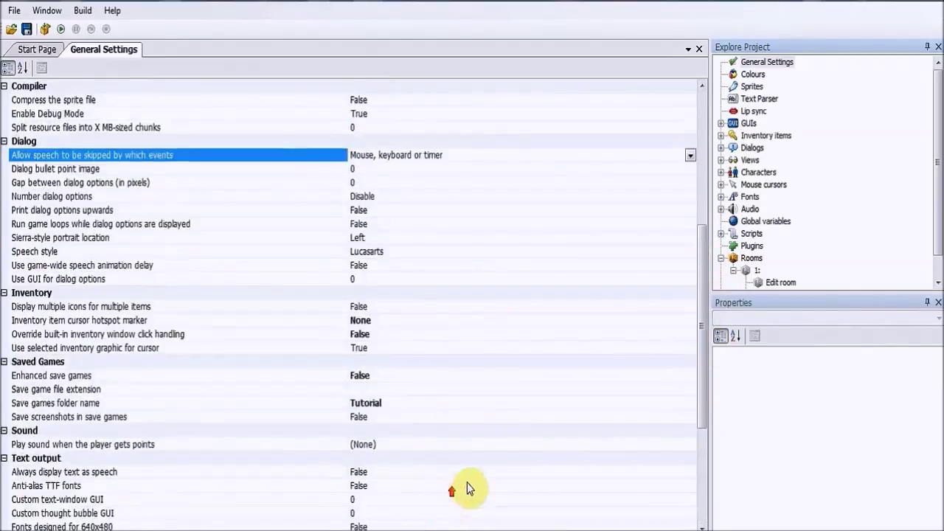
pyautogui.click(395, 186)
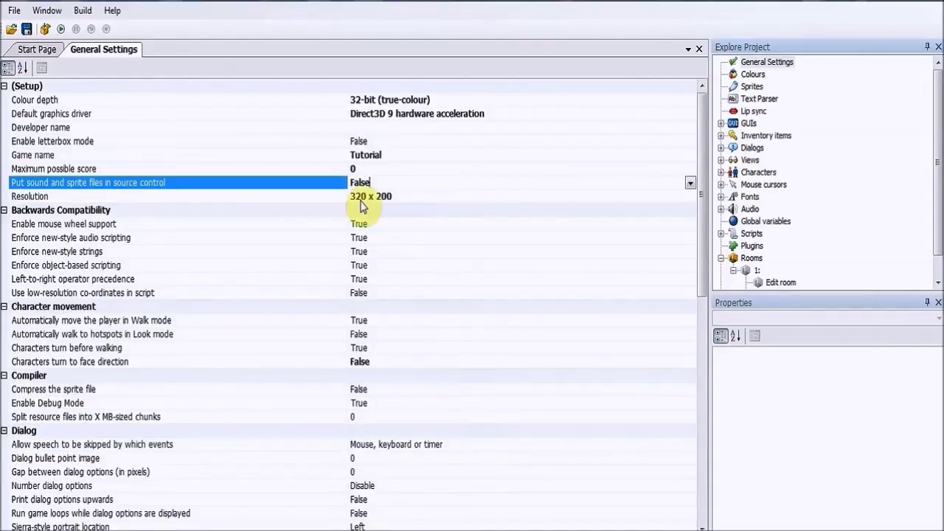
pyautogui.click(689, 199)
pyautogui.click(688, 199)
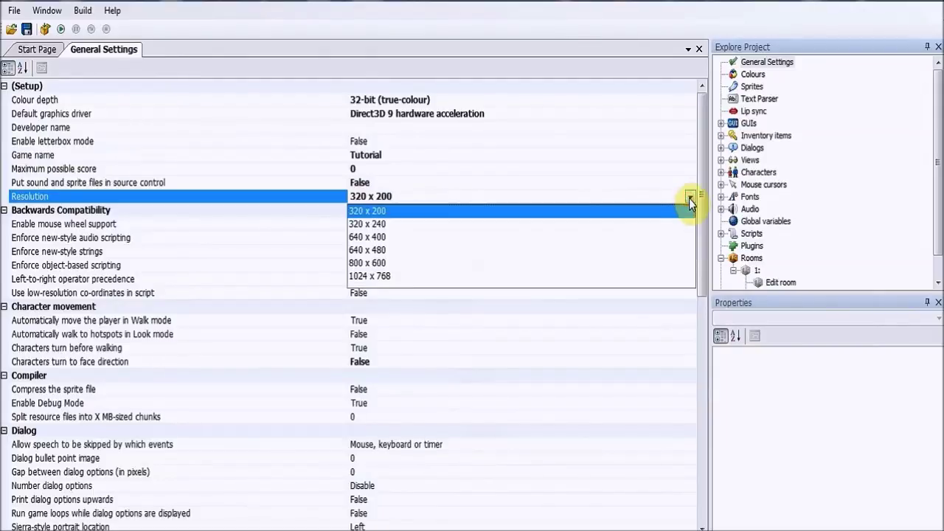
pyautogui.click(380, 276)
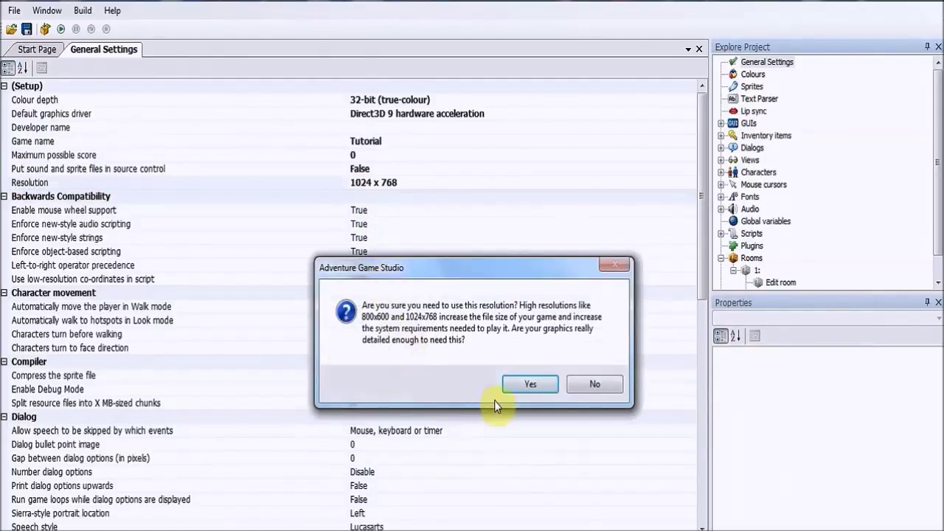
pyautogui.click(531, 384)
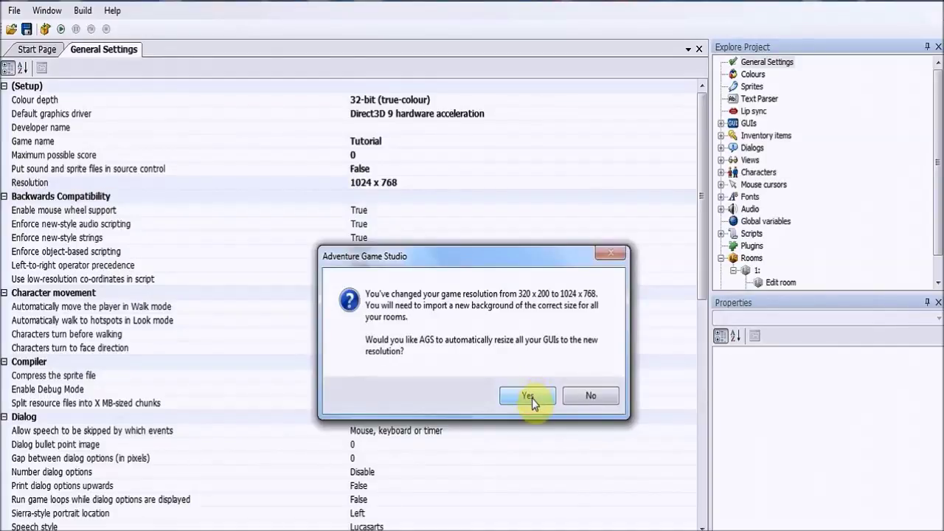
pyautogui.click(530, 397)
pyautogui.click(756, 272)
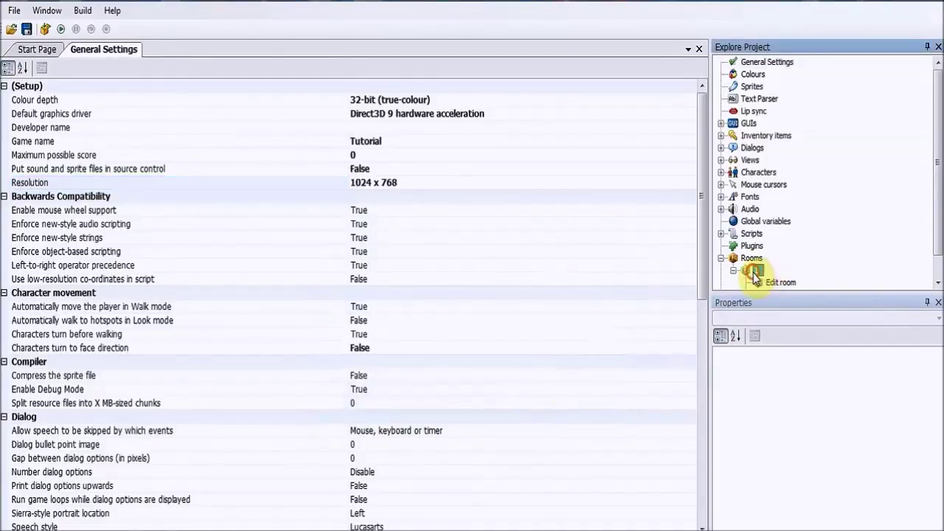
# - Open Room 1's editor, start changing its background, and browse to Data (E:) > Projects
pyautogui.doubleClick(755, 273)
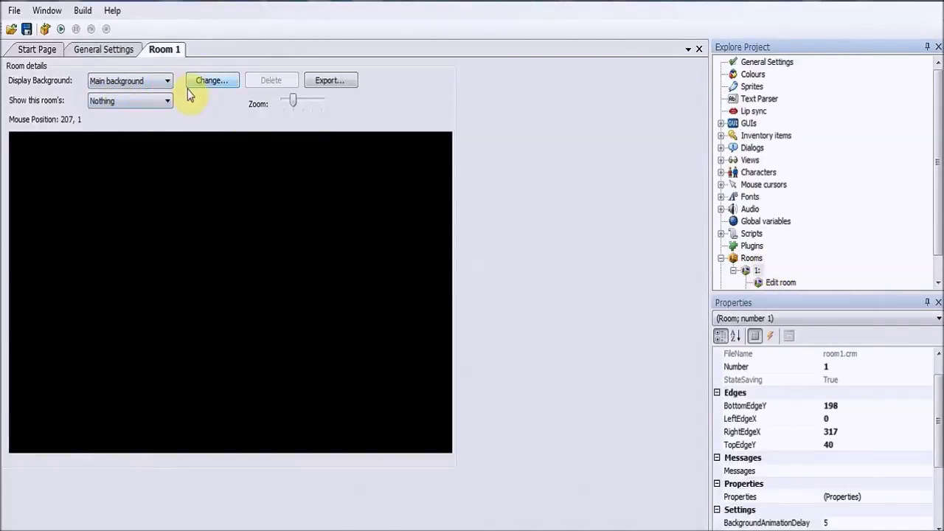
pyautogui.click(218, 83)
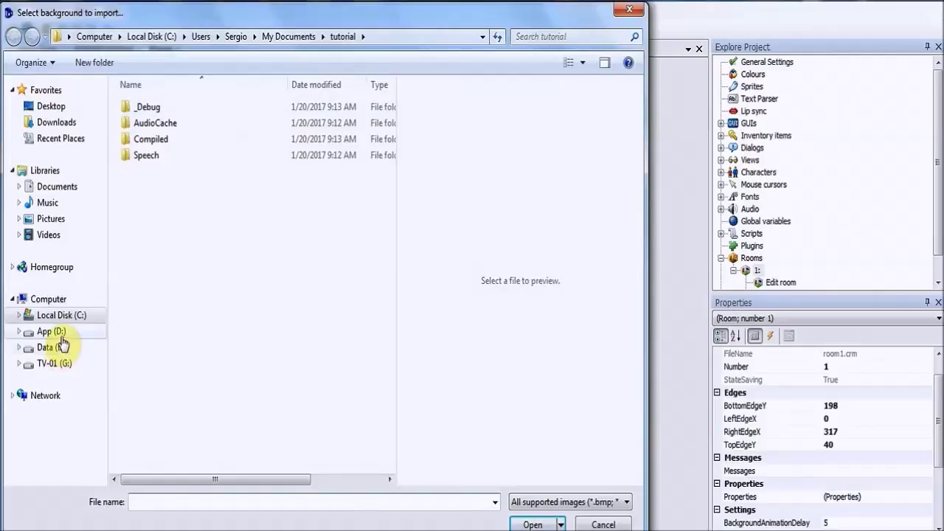
pyautogui.click(53, 332)
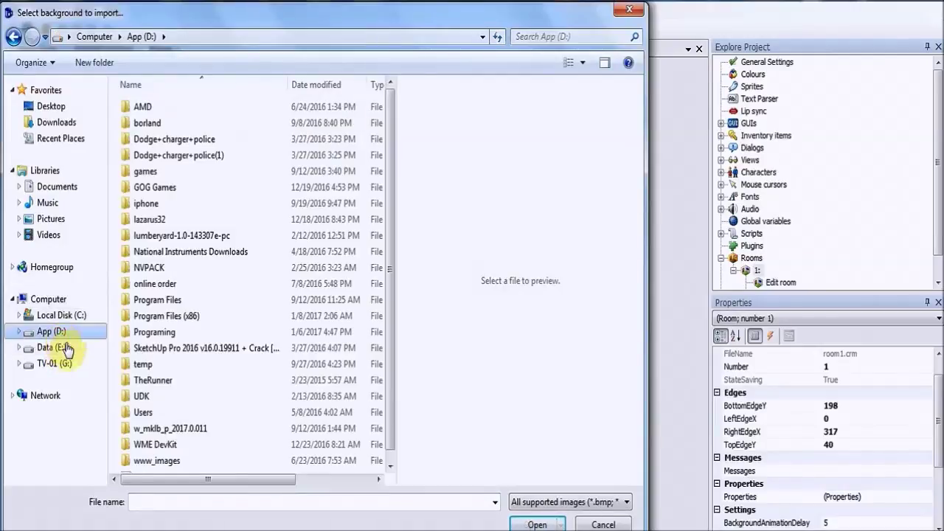
pyautogui.click(167, 338)
pyautogui.doubleClick(166, 339)
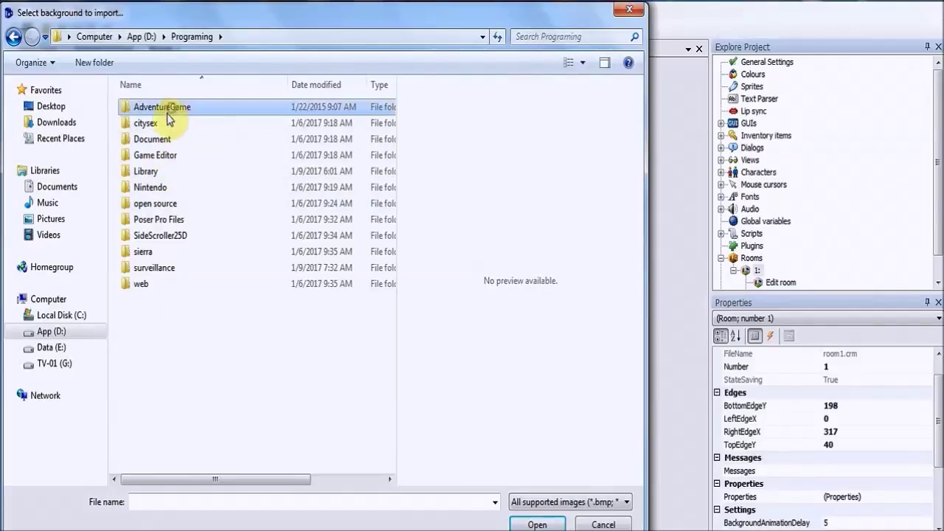
pyautogui.click(64, 349)
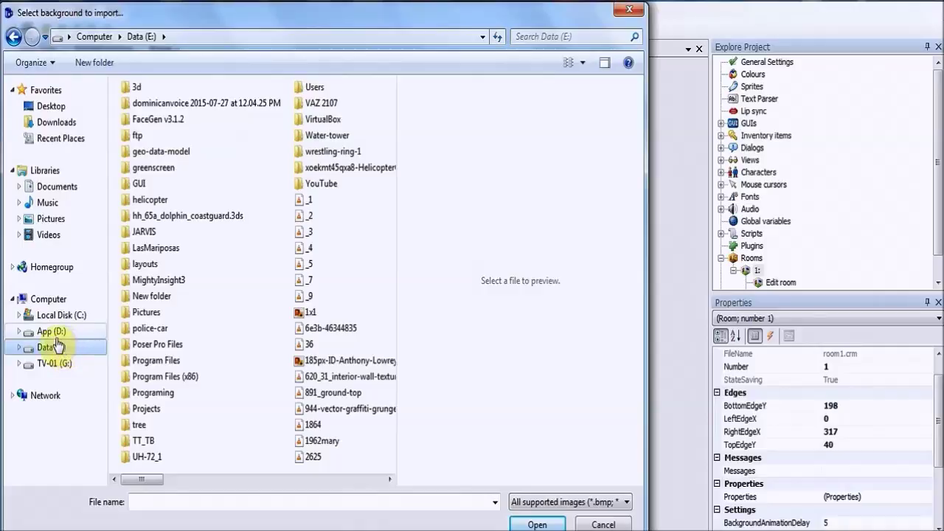
pyautogui.doubleClick(140, 410)
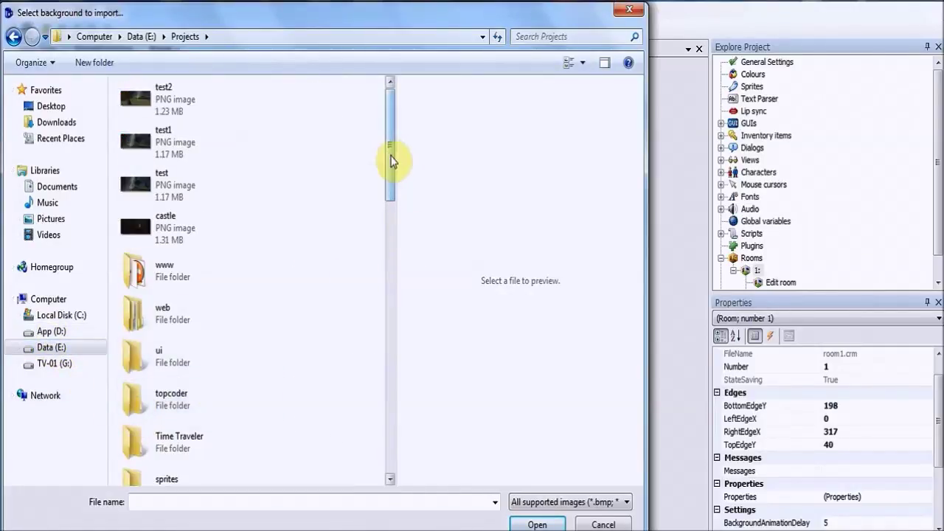
# - Go through Chapter 42 > rooms > apartment and select apartment_bedroom1_view_a
pyautogui.click(393, 373)
pyautogui.click(393, 374)
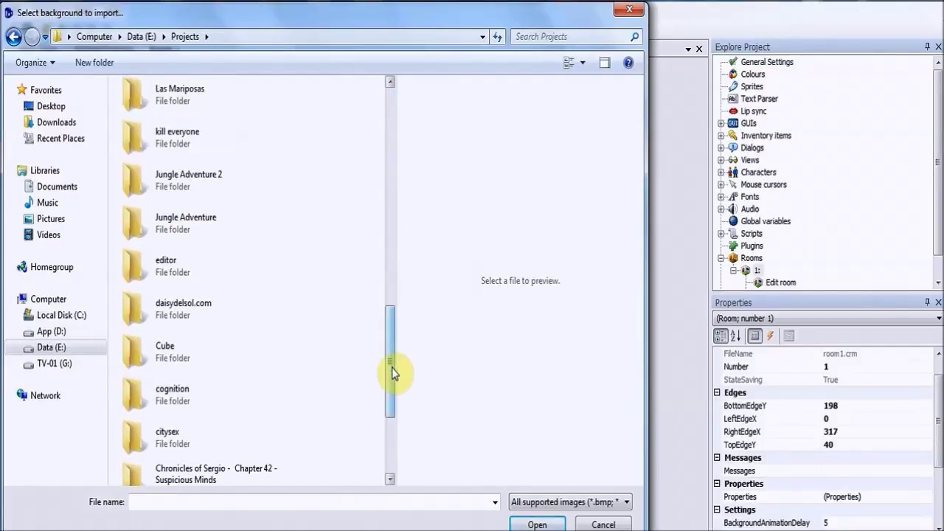
pyautogui.moveTo(393, 374); pyautogui.dragTo(384, 408)
pyautogui.click(190, 327)
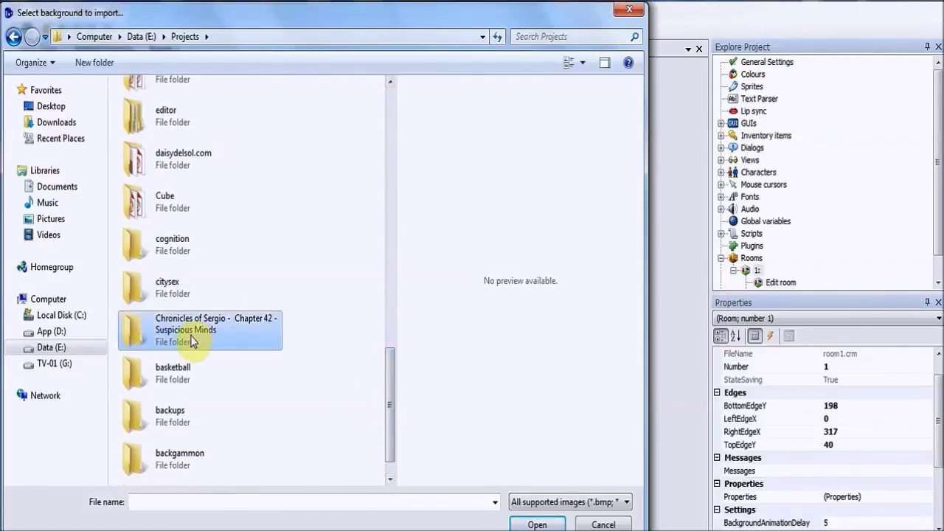
pyautogui.doubleClick(190, 336)
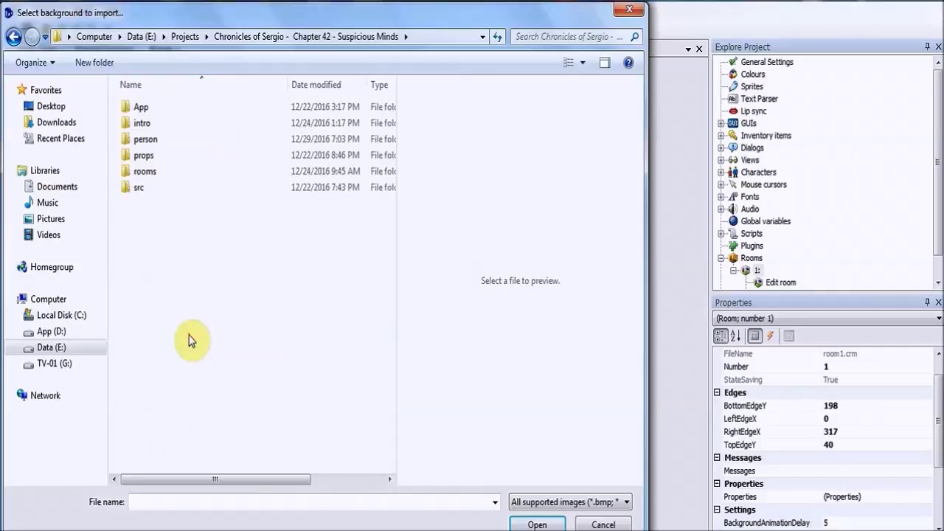
pyautogui.click(139, 177)
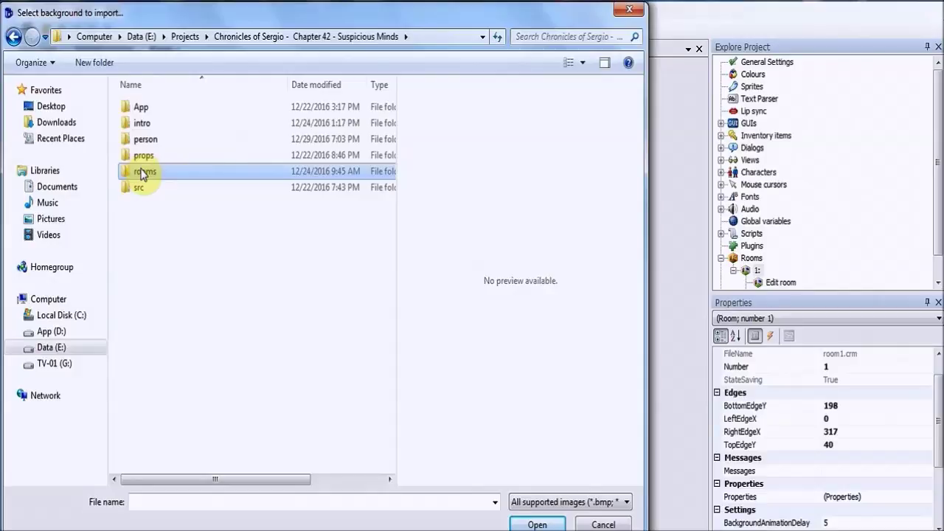
pyautogui.doubleClick(143, 172)
pyautogui.click(149, 118)
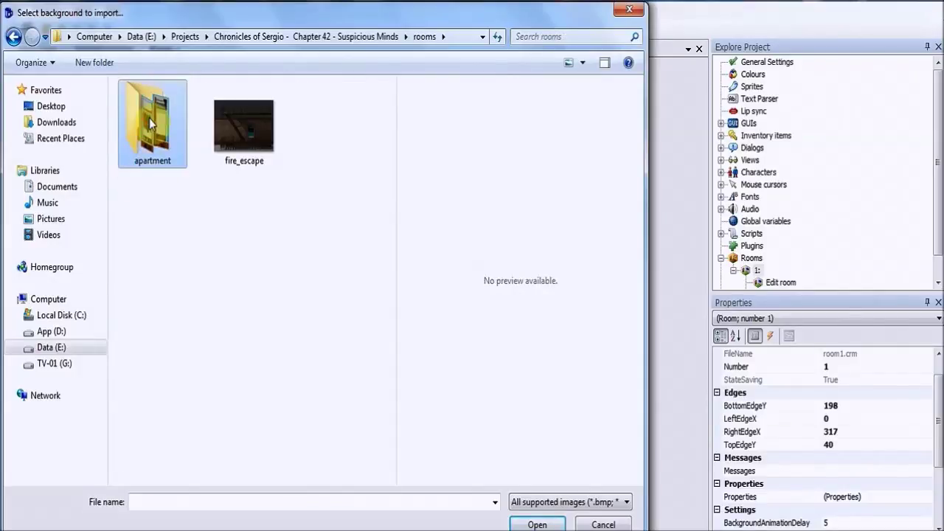
pyautogui.doubleClick(149, 118)
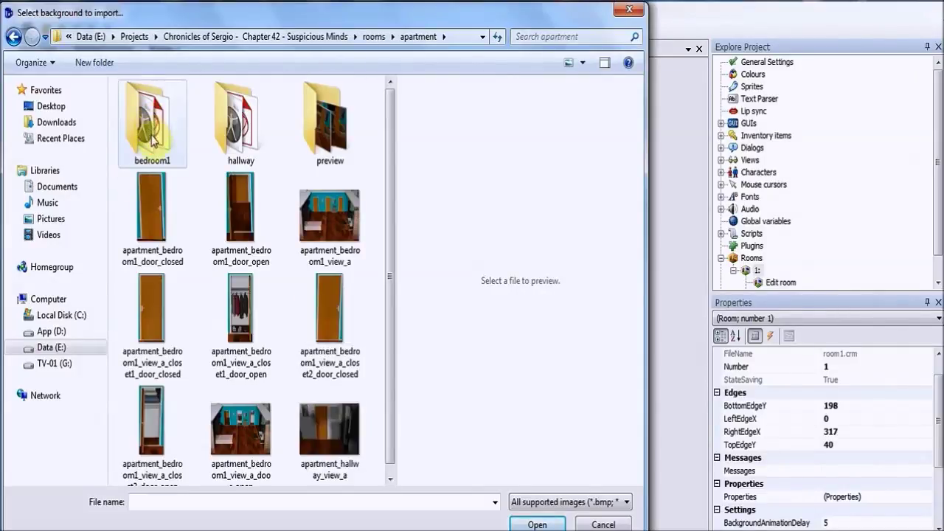
pyautogui.click(323, 218)
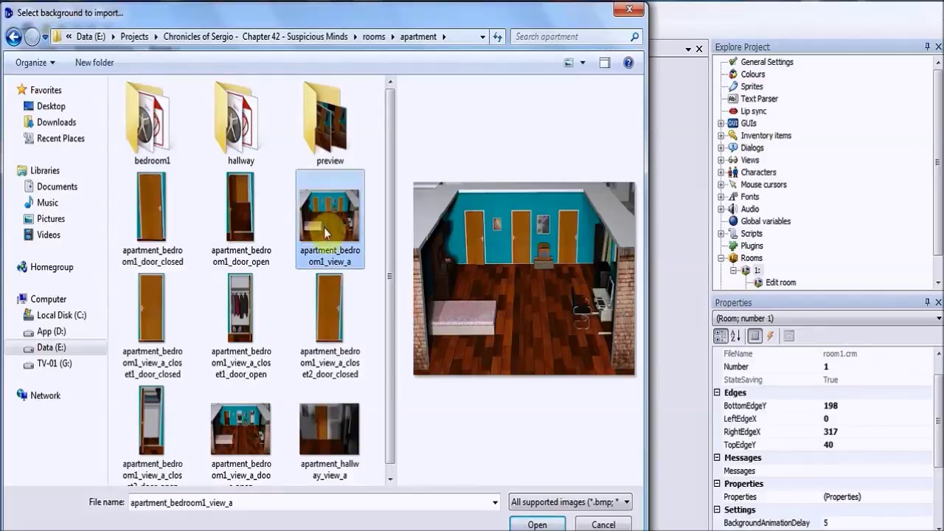
# - Import the bedroom render as Room 1's background despite the size change, save, and test-run the game
pyautogui.click(537, 524)
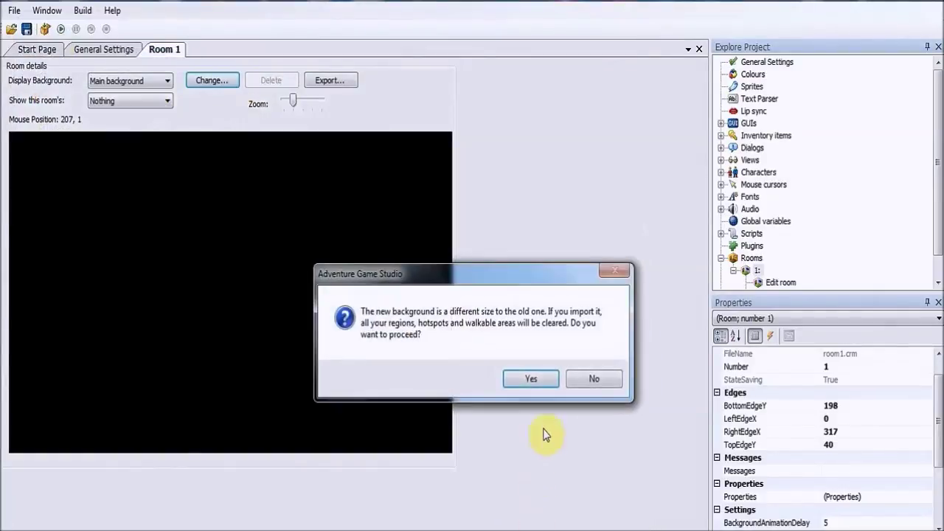
pyautogui.click(531, 378)
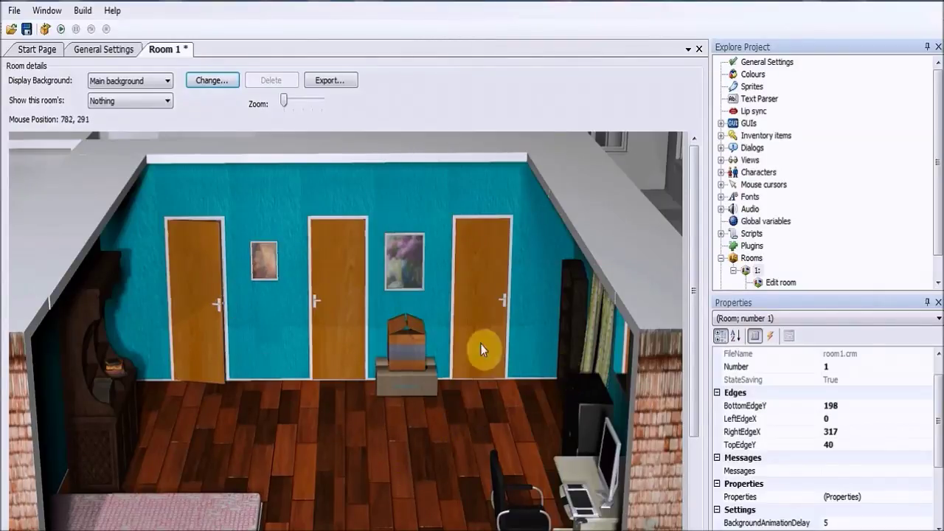
pyautogui.click(26, 30)
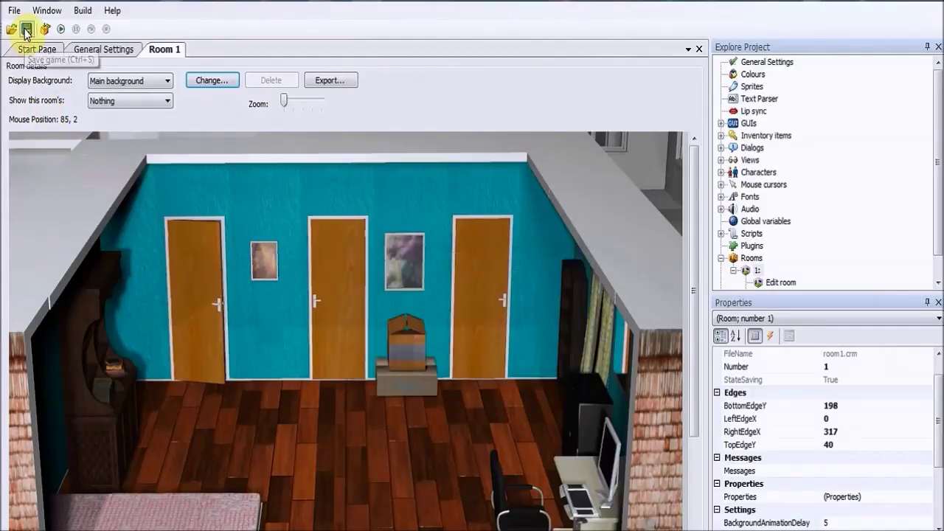
pyautogui.click(62, 30)
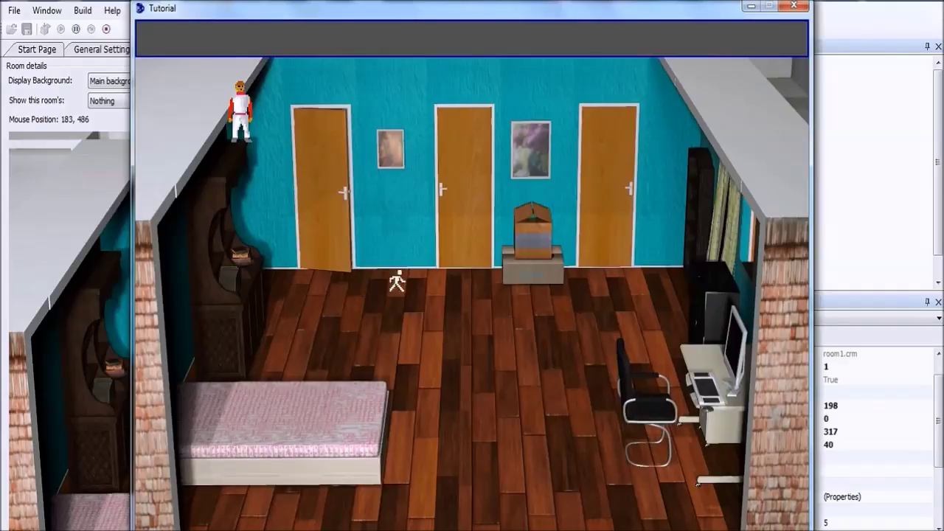
pyautogui.click(797, 8)
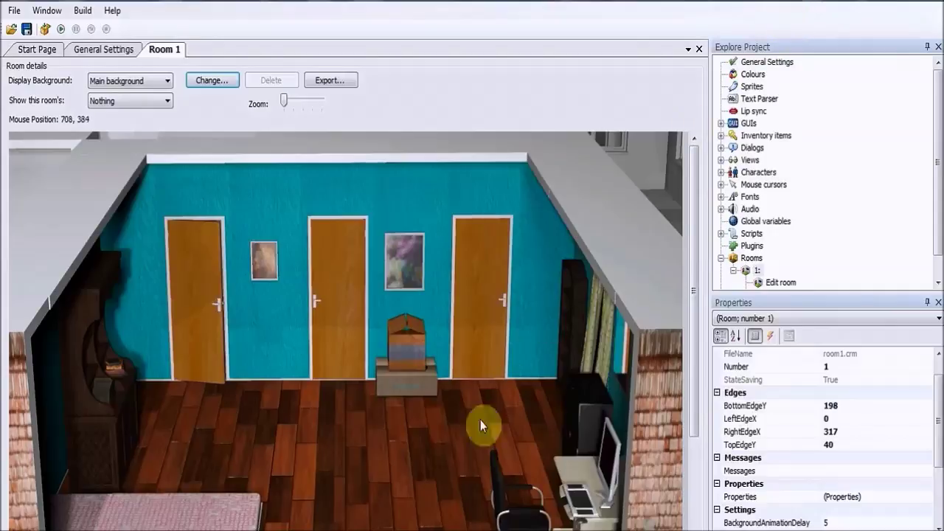